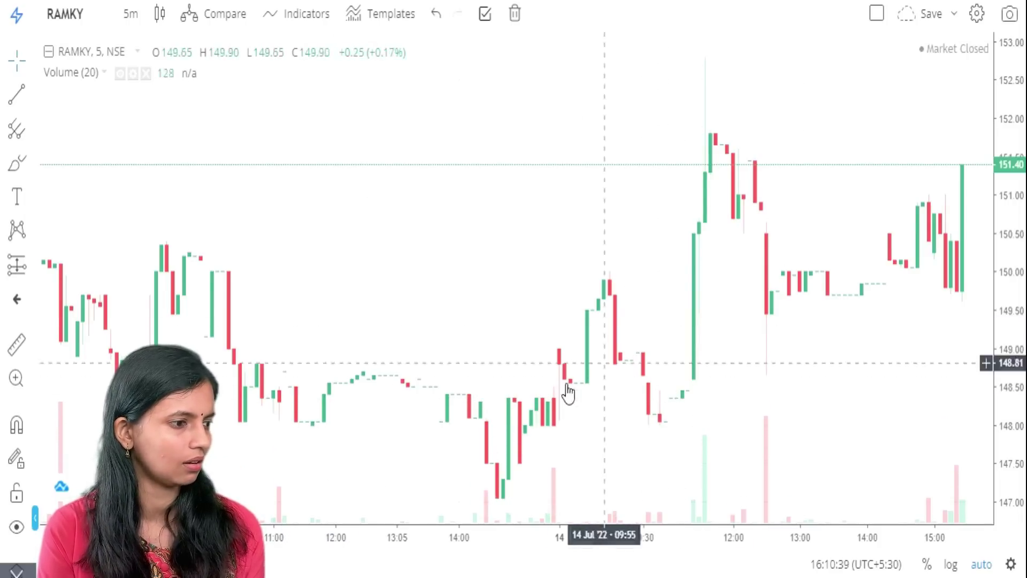
# Examine the price candles and volume bars on the RAMKY 5-minute chart
pyautogui.scroll(-1, 727, 372)
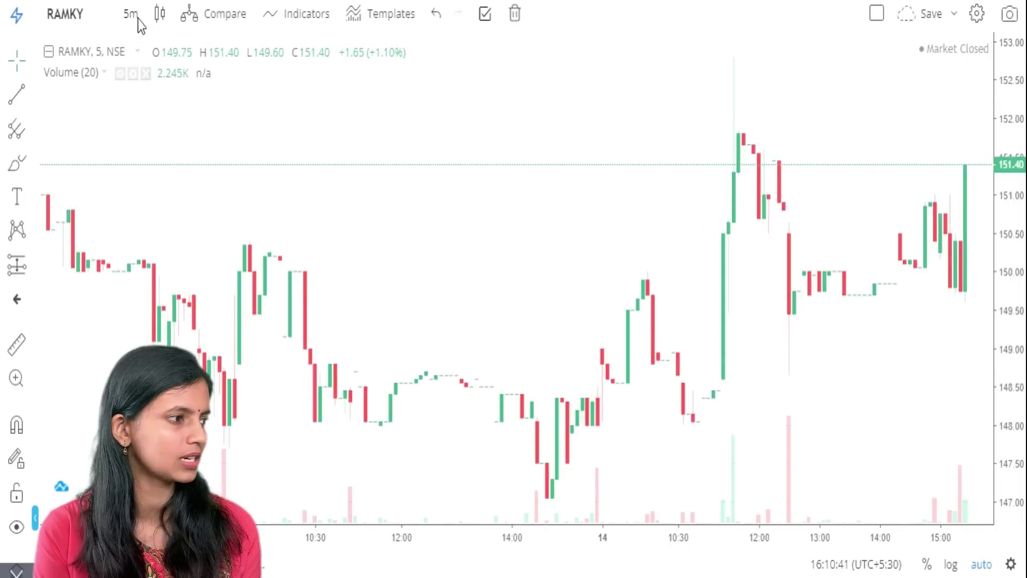
pyautogui.moveTo(1017, 206); pyautogui.dragTo(1014, 292)
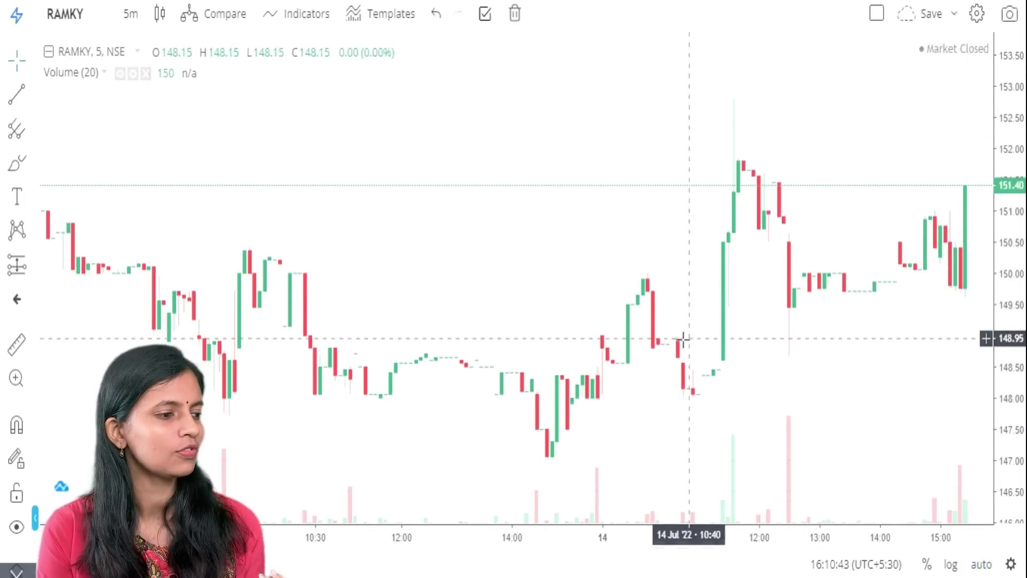
pyautogui.scroll(-1, 681, 341)
pyautogui.scroll(1, 733, 351)
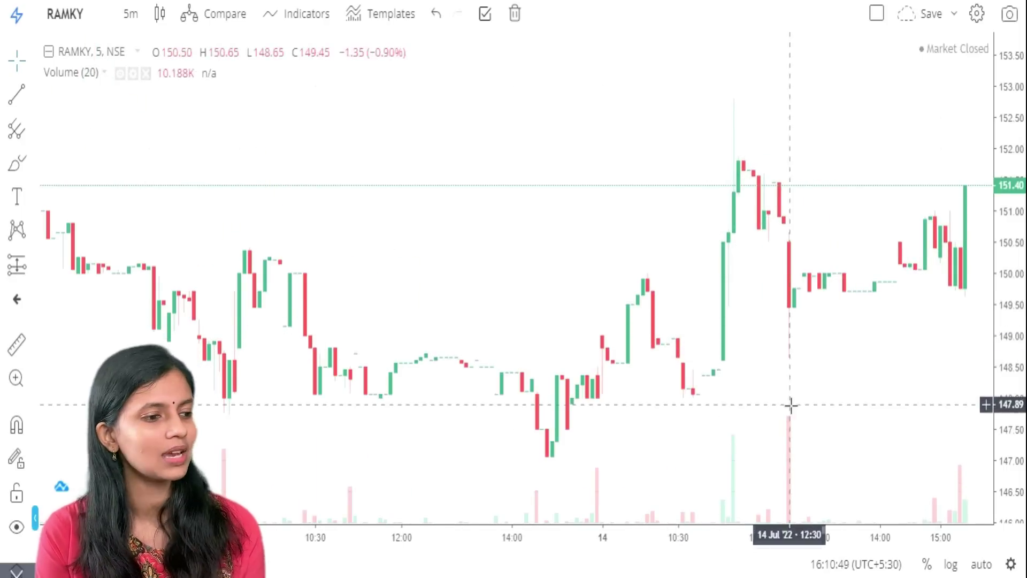
pyautogui.scroll(-1, 791, 396)
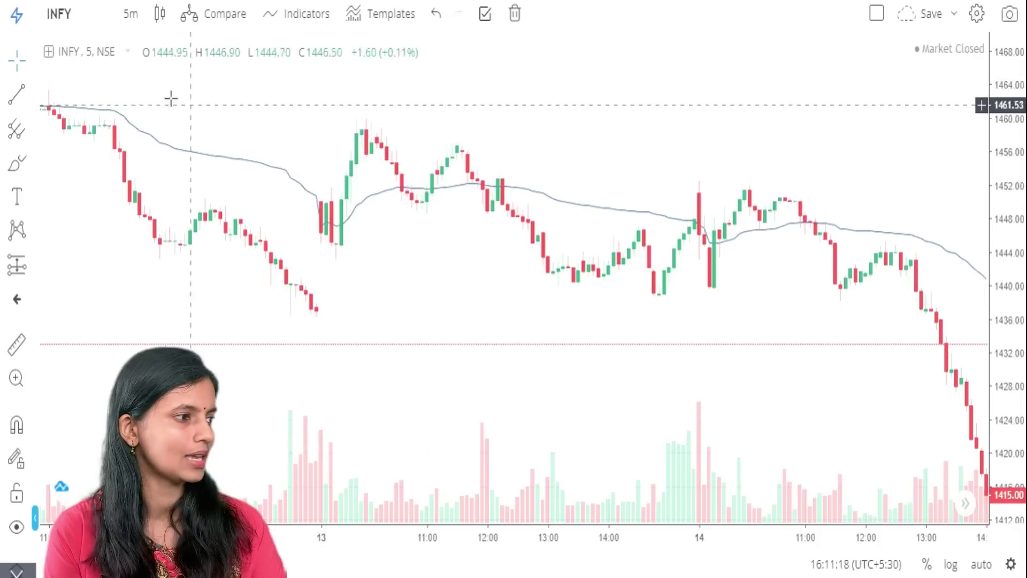
# Search the indicators for "vw" to locate VWAP, and close the indicator list
pyautogui.click(310, 14)
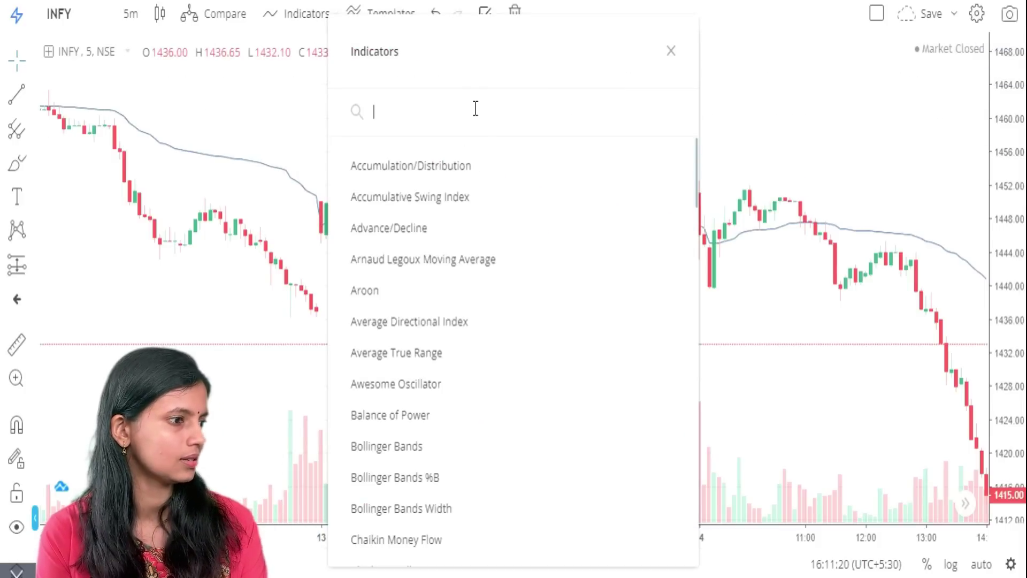
pyautogui.write('vw')
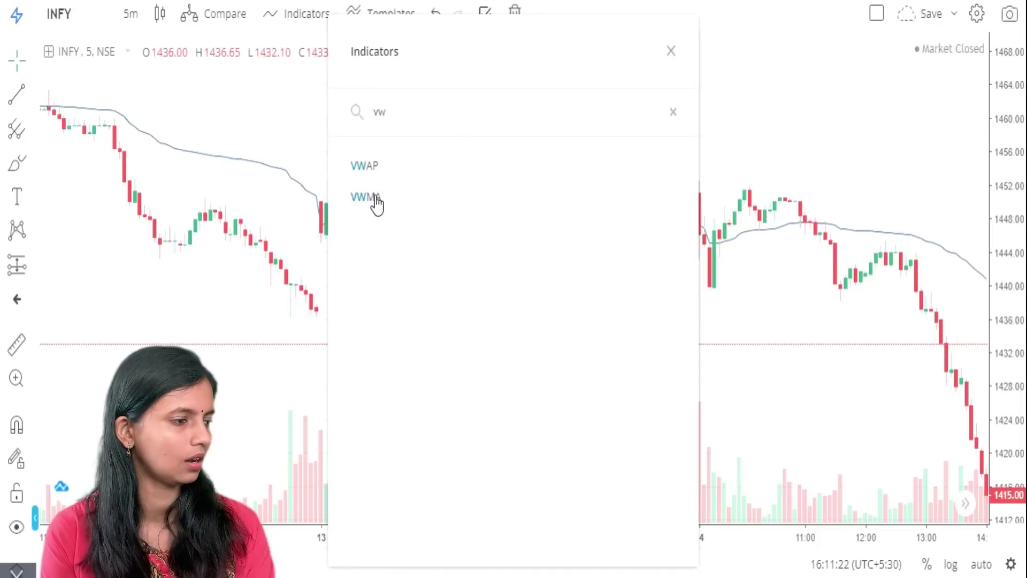
pyautogui.click(669, 51)
# Examine how the INFY 5-minute candles move relative to the VWAP line across the 12 to 14 July sessions
pyautogui.scroll(-5, 722, 289)
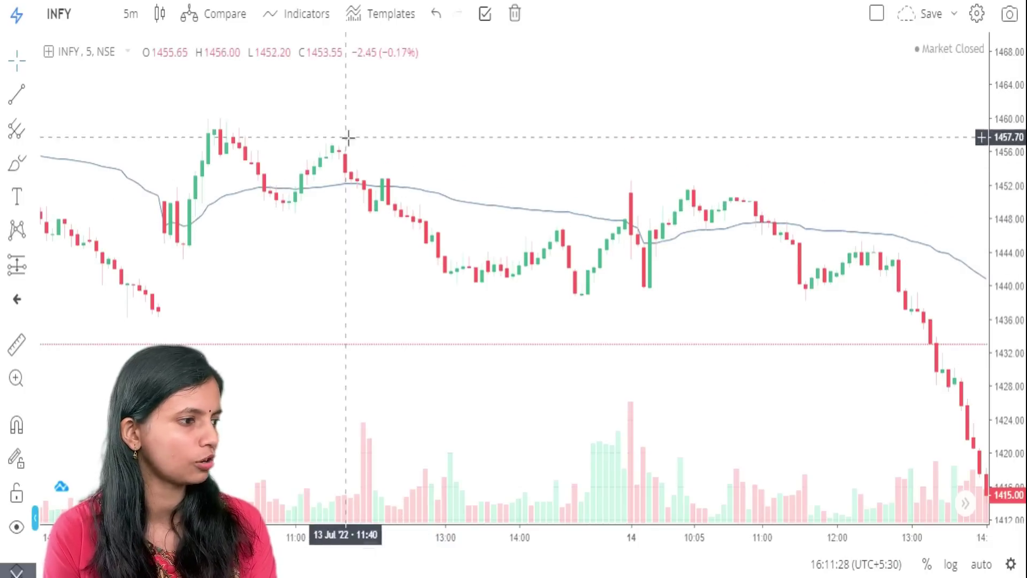
pyautogui.moveTo(387, 288); pyautogui.dragTo(486, 304)
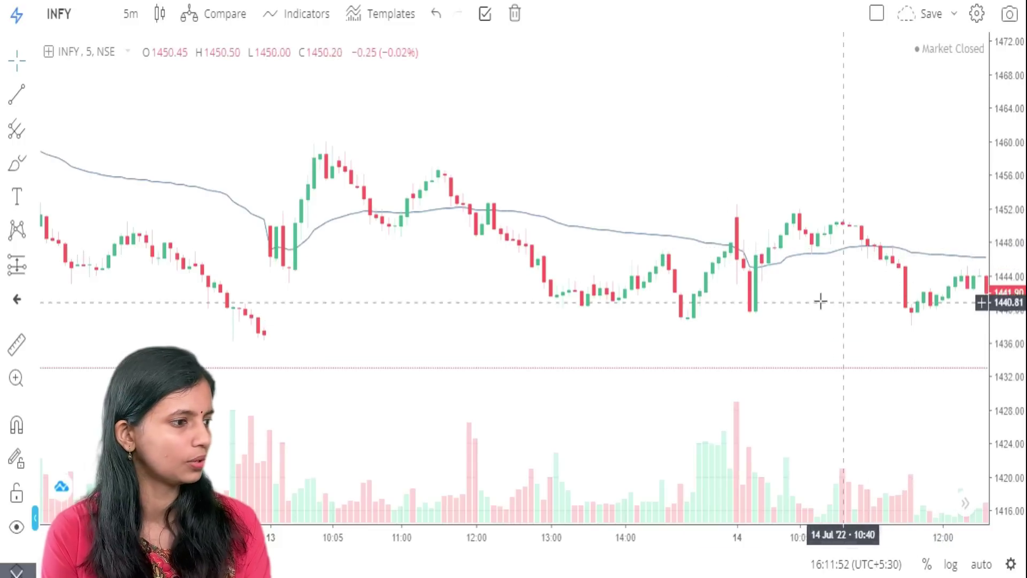
pyautogui.scroll(-1, 519, 311)
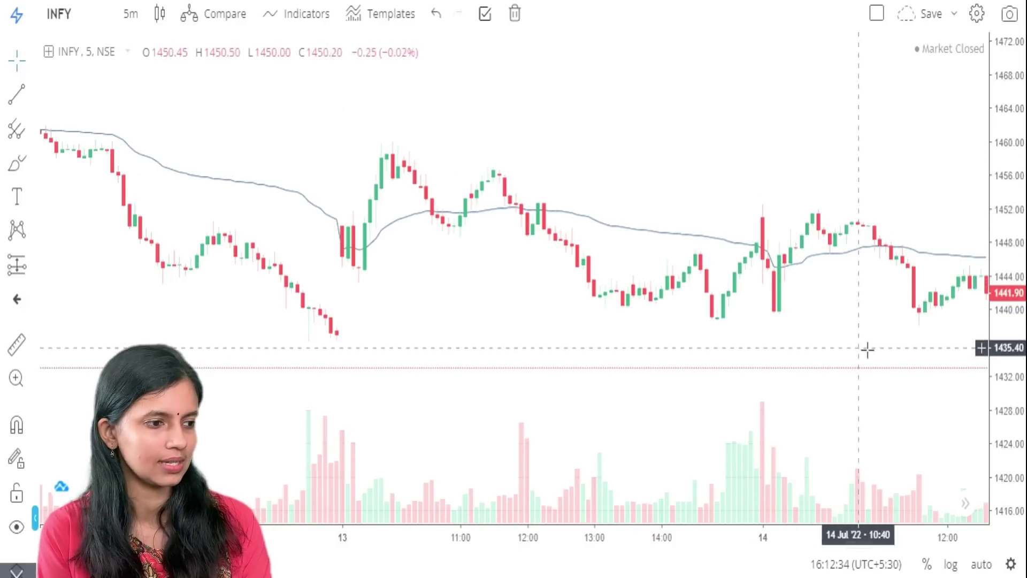
pyautogui.moveTo(866, 348); pyautogui.dragTo(696, 265)
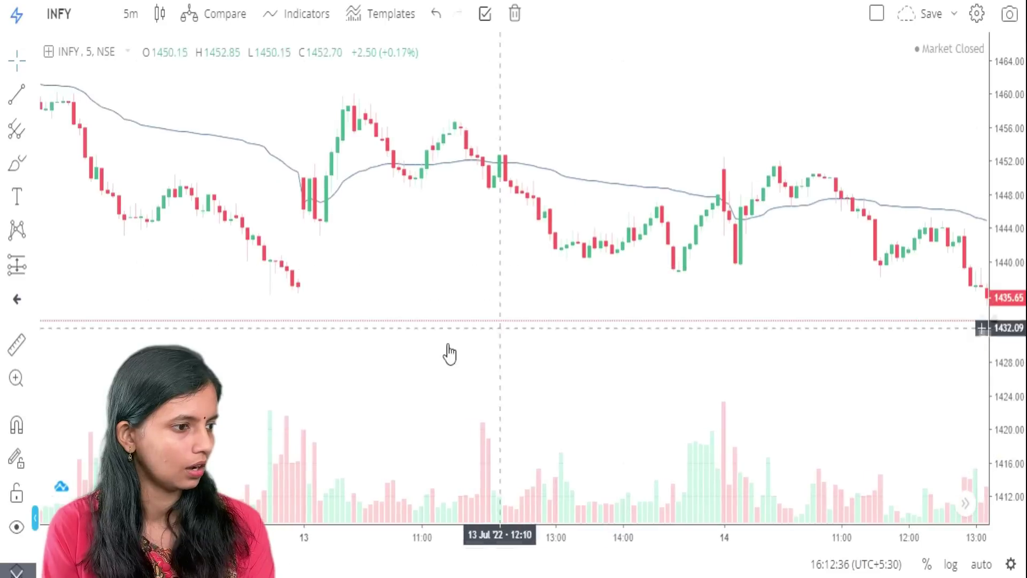
pyautogui.moveTo(433, 277); pyautogui.dragTo(699, 298)
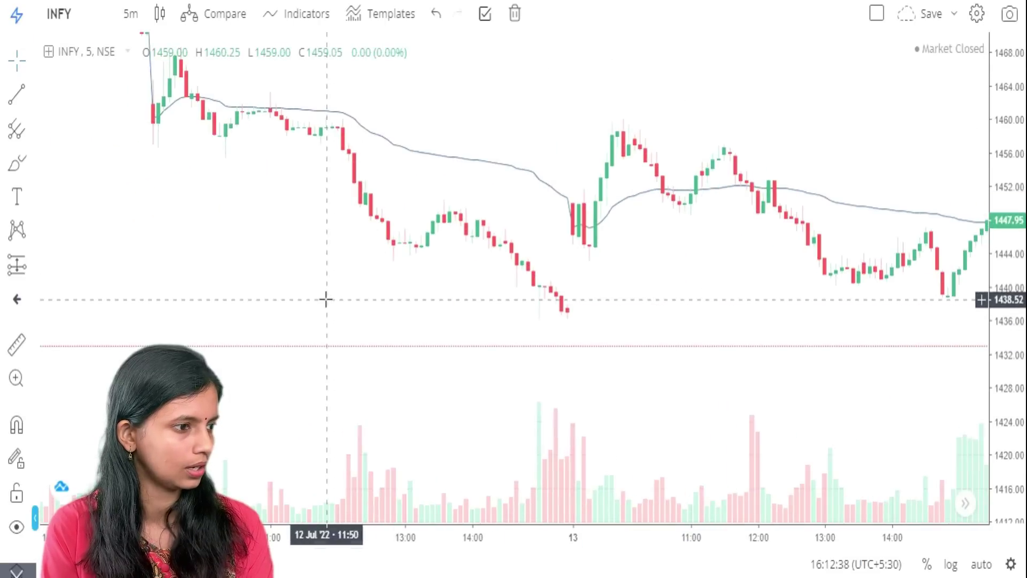
pyautogui.moveTo(325, 298); pyautogui.dragTo(484, 341)
pyautogui.moveTo(366, 321); pyautogui.dragTo(662, 199)
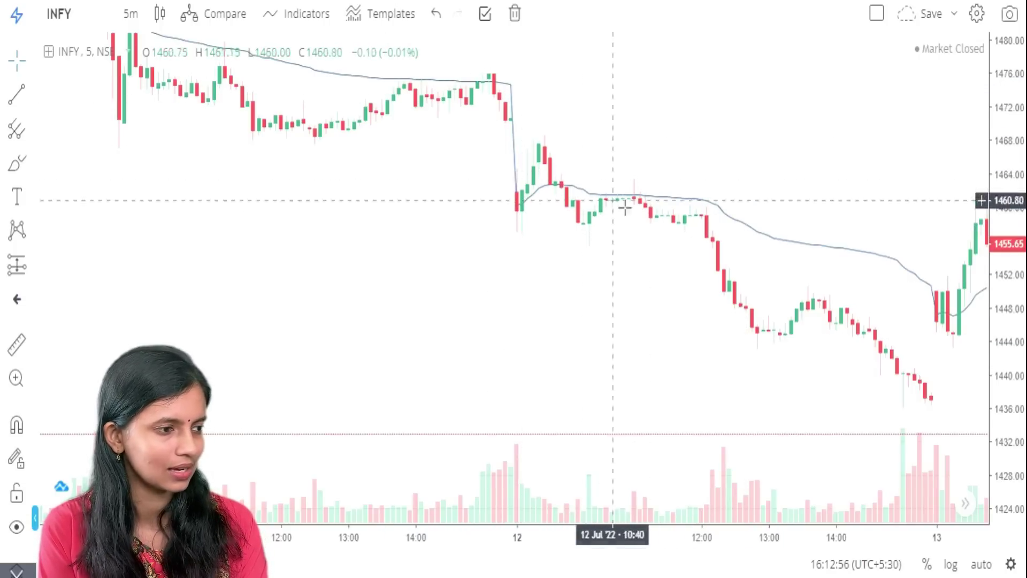
# Review the VWAP line on INFY's earlier sessions back to about 7 July, and return to the 13 and 14 July candles
pyautogui.scroll(-1, 797, 332)
pyautogui.hscroll(-10, 783, 341)
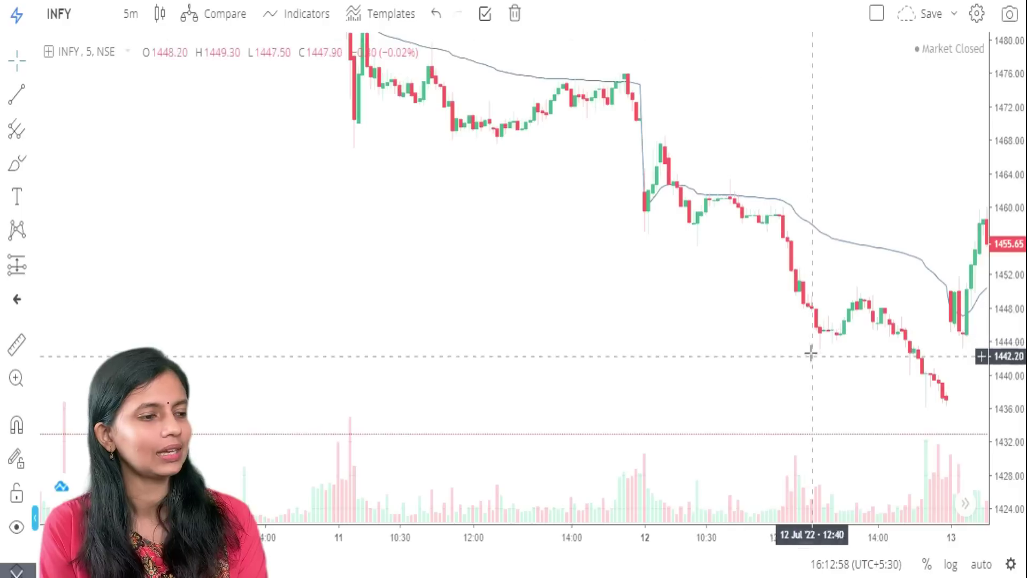
pyautogui.hscroll(-12, 589, 122)
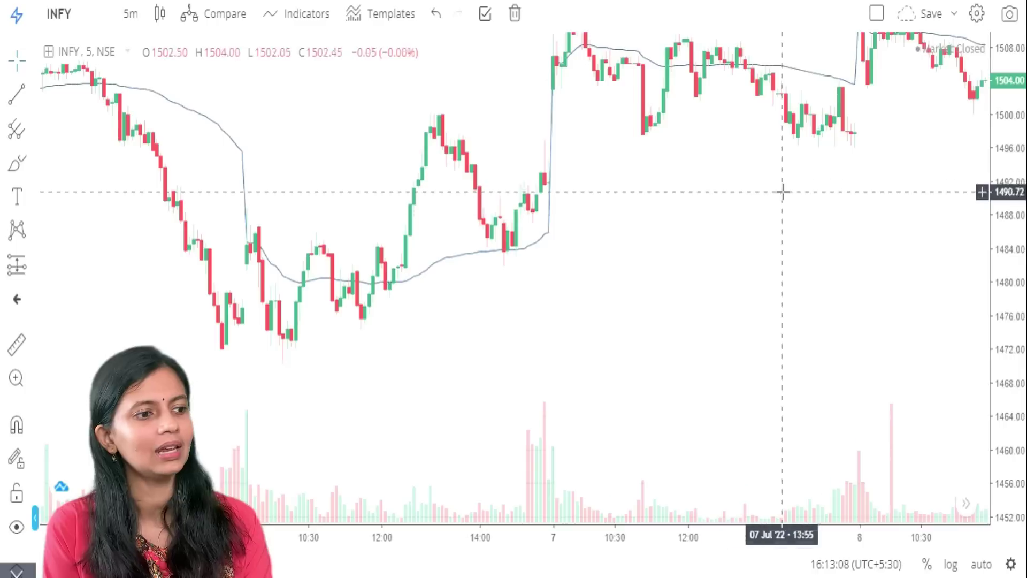
pyautogui.hscroll(10, 781, 193)
pyautogui.hscroll(10, 806, 316)
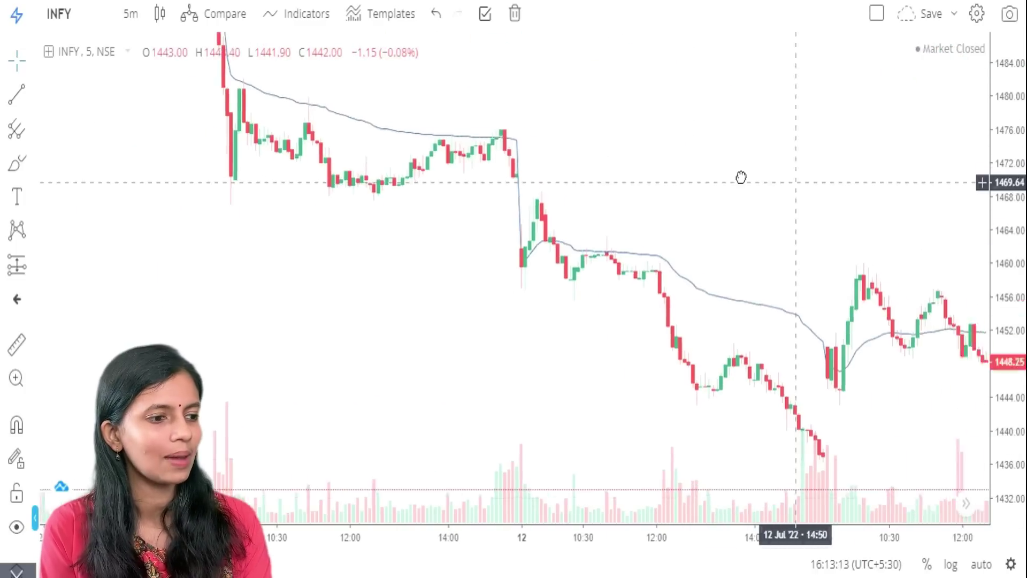
pyautogui.hscroll(3, 797, 343)
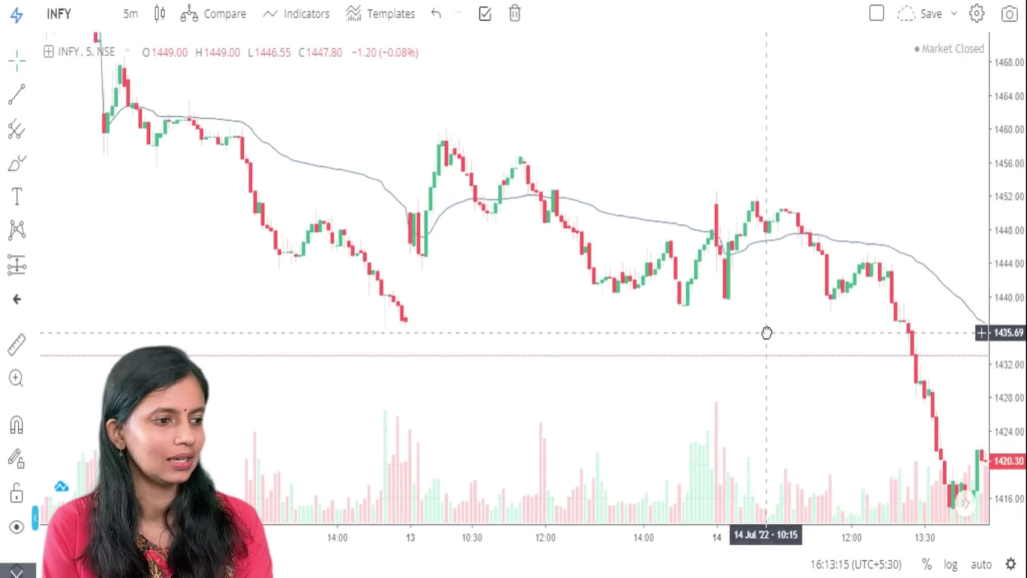
pyautogui.hscroll(-5, 747, 348)
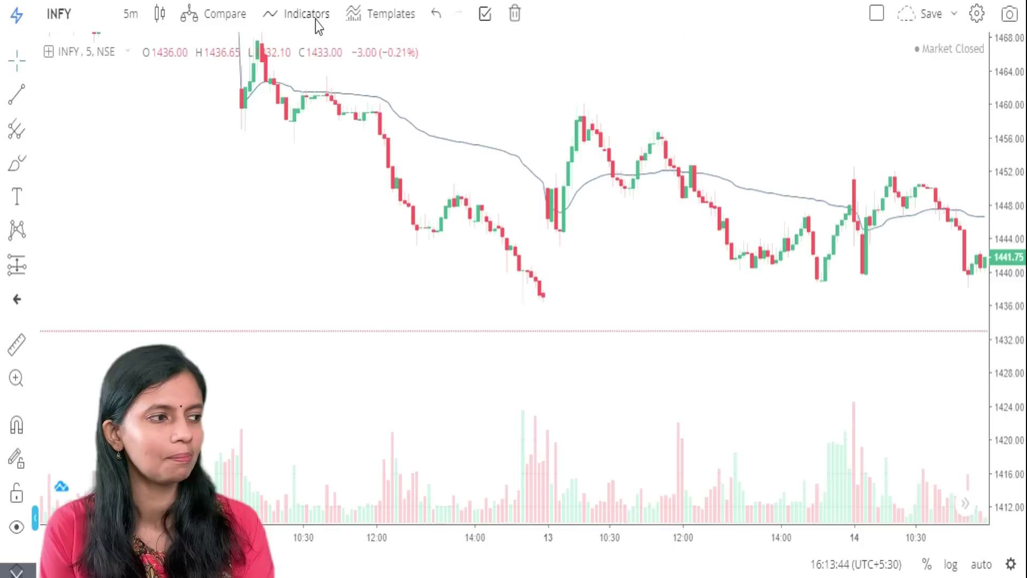
# Add a Moving Average indicator to the INFY chart and set its length to 200
pyautogui.click(297, 14)
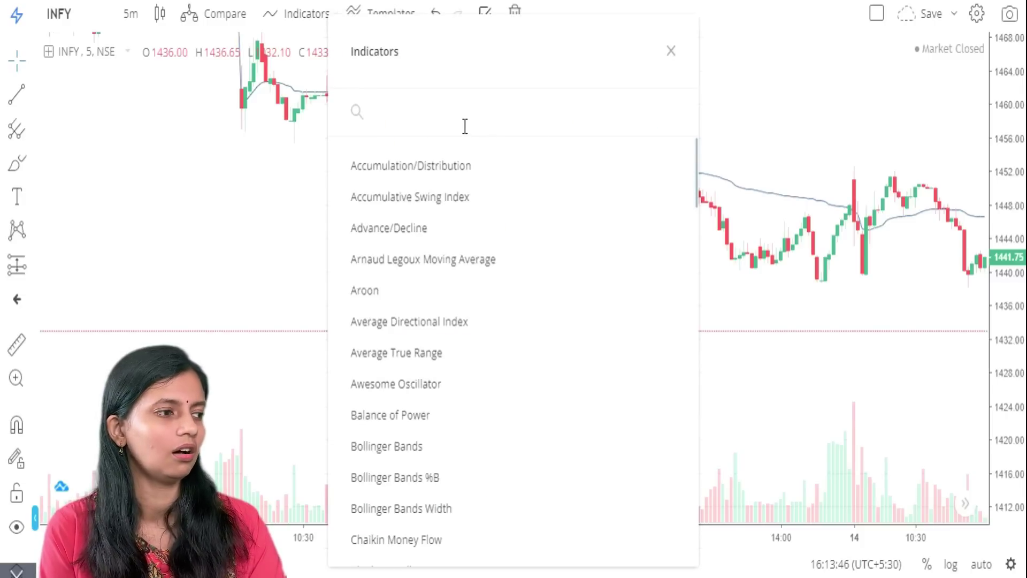
pyautogui.write('movi')
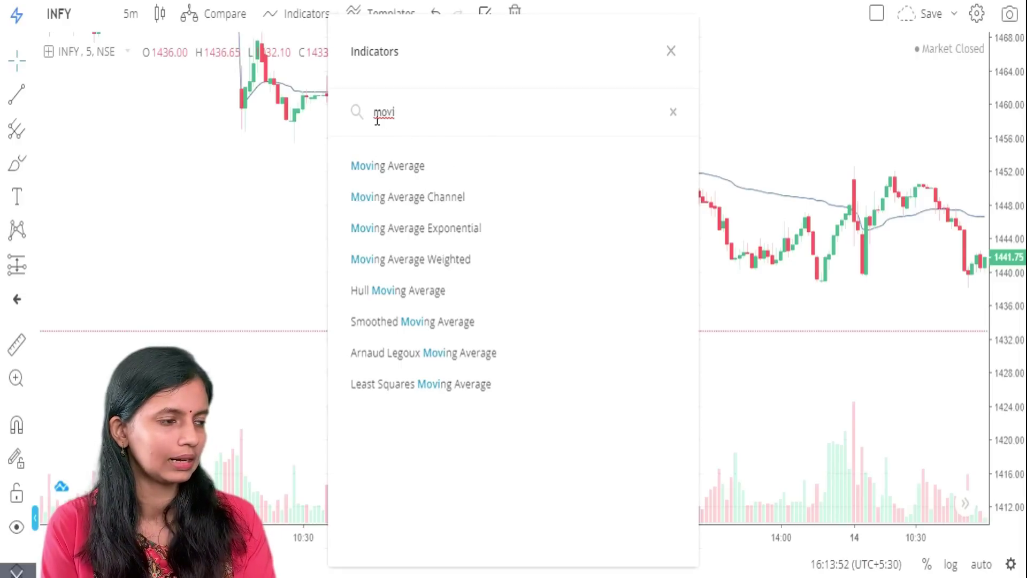
pyautogui.click(393, 171)
pyautogui.click(671, 51)
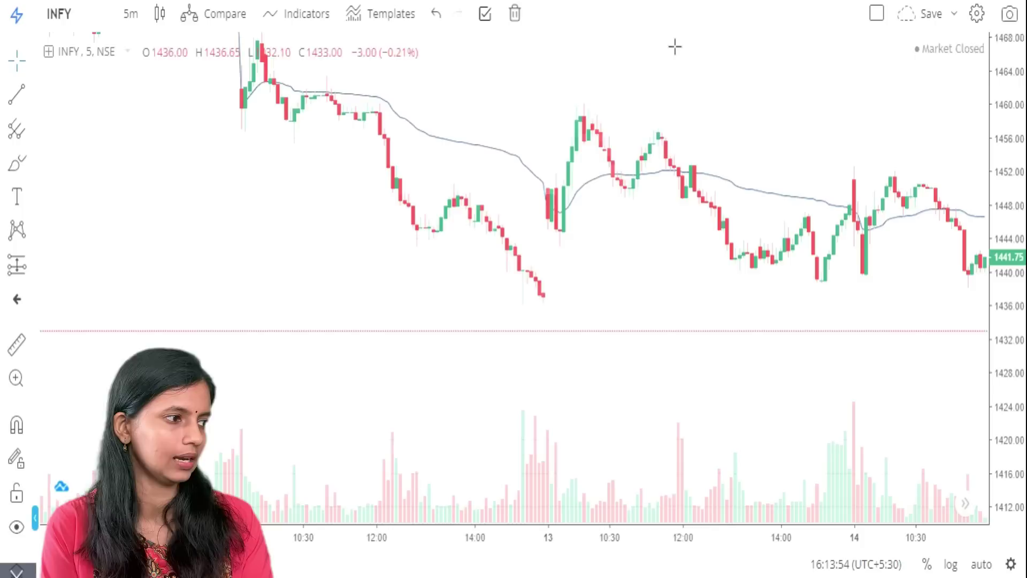
pyautogui.click(160, 116)
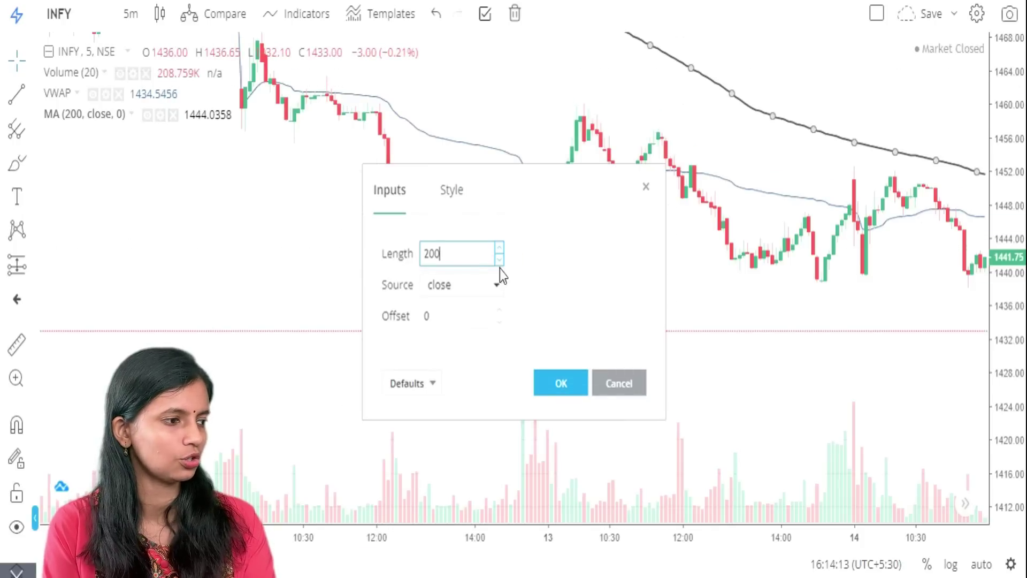
pyautogui.click(556, 377)
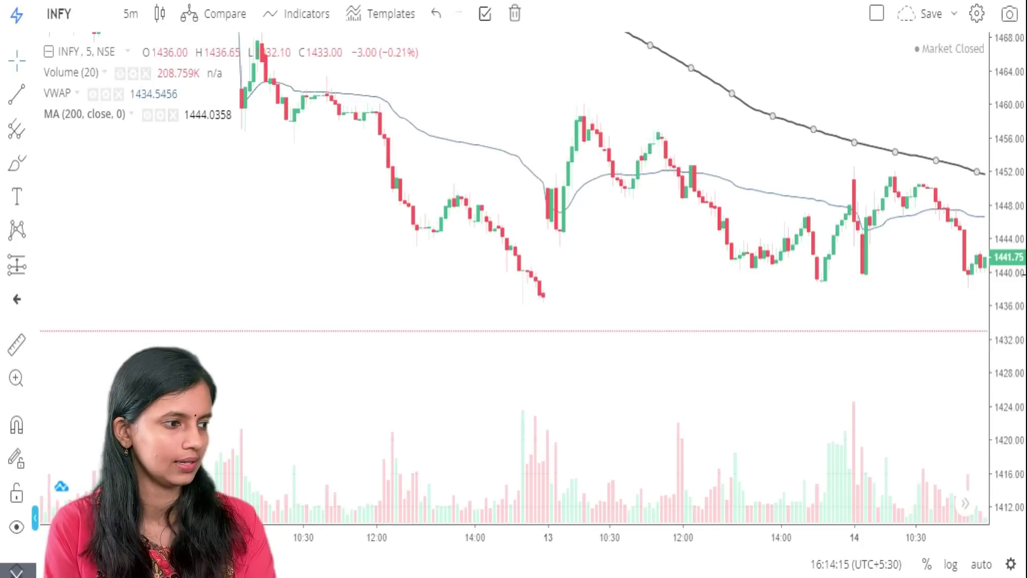
# Examine the 200-period moving average against the INFY price and VWAP line from 11 to 14 July
pyautogui.scroll(-2, 774, 275)
pyautogui.moveTo(1005, 140); pyautogui.dragTo(1005, 177)
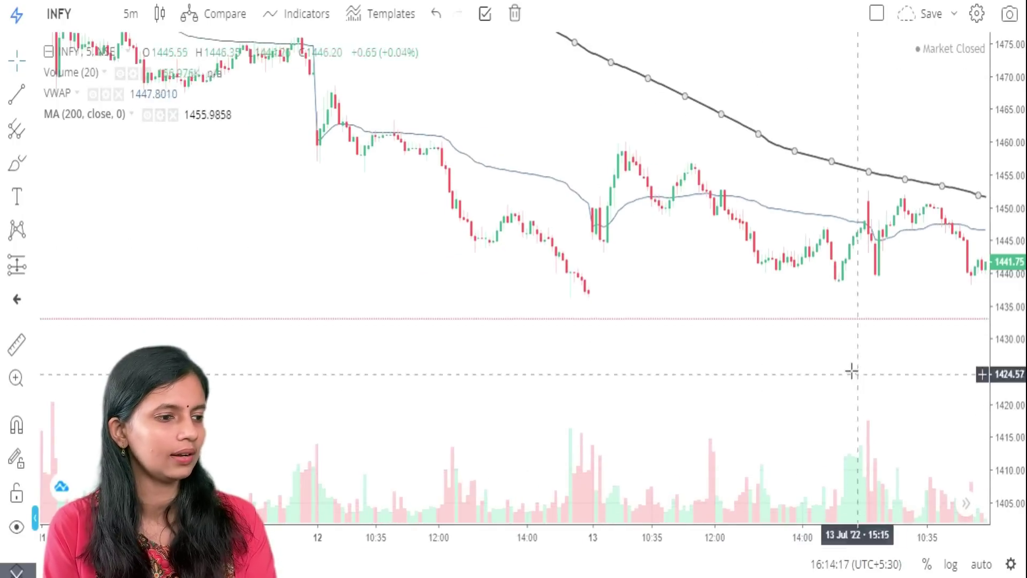
pyautogui.moveTo(349, 261); pyautogui.dragTo(291, 351)
pyautogui.scroll(-2, 965, 262)
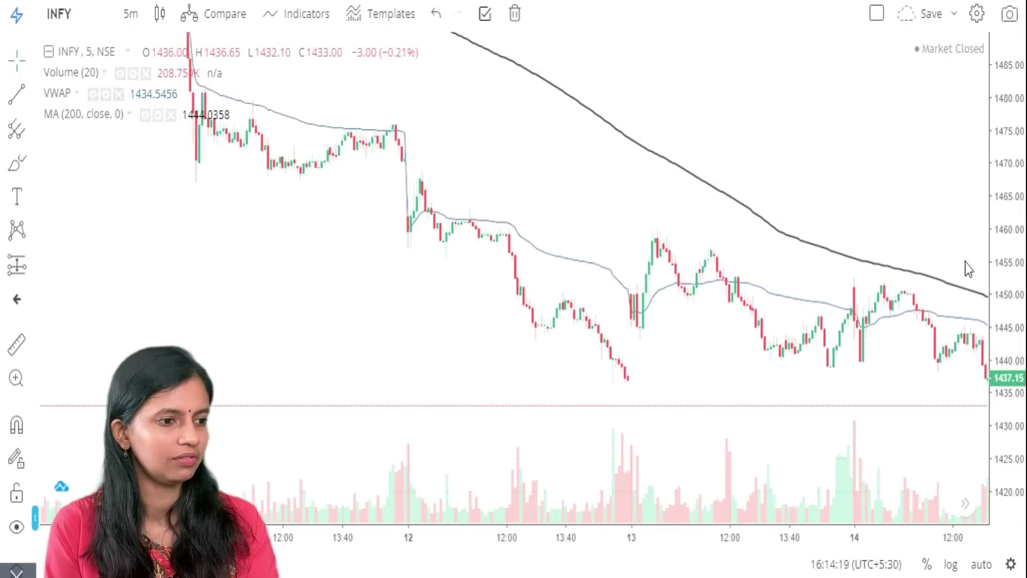
pyautogui.moveTo(781, 354); pyautogui.dragTo(582, 271)
pyautogui.moveTo(326, 288); pyautogui.dragTo(593, 360)
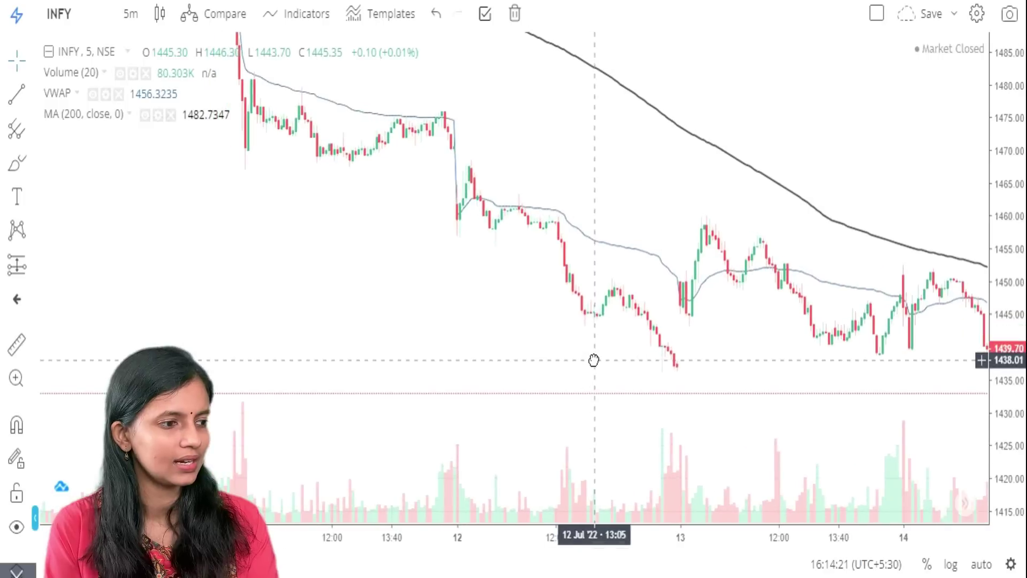
pyautogui.moveTo(495, 168); pyautogui.dragTo(420, 259)
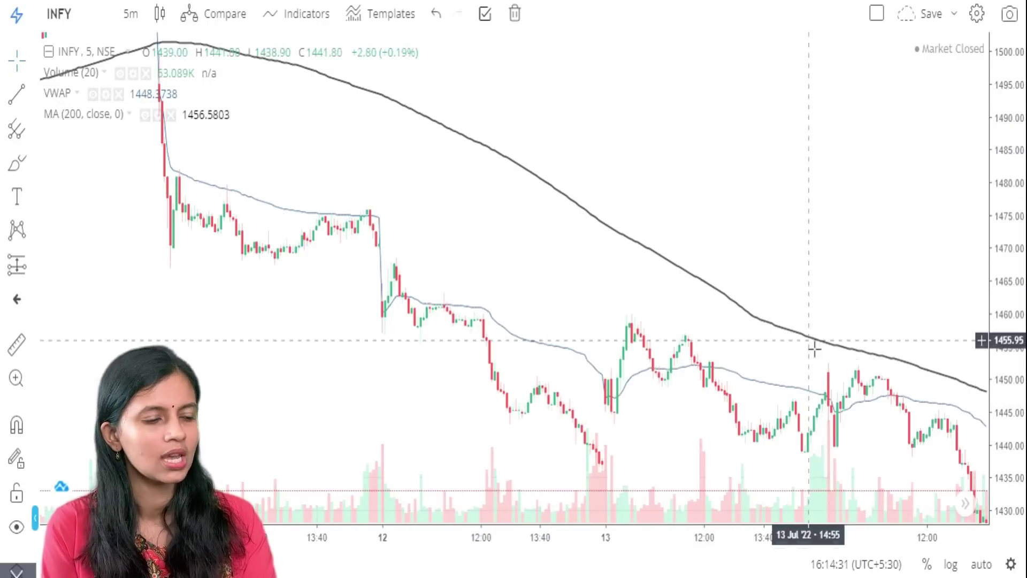
pyautogui.moveTo(828, 247); pyautogui.dragTo(829, 172)
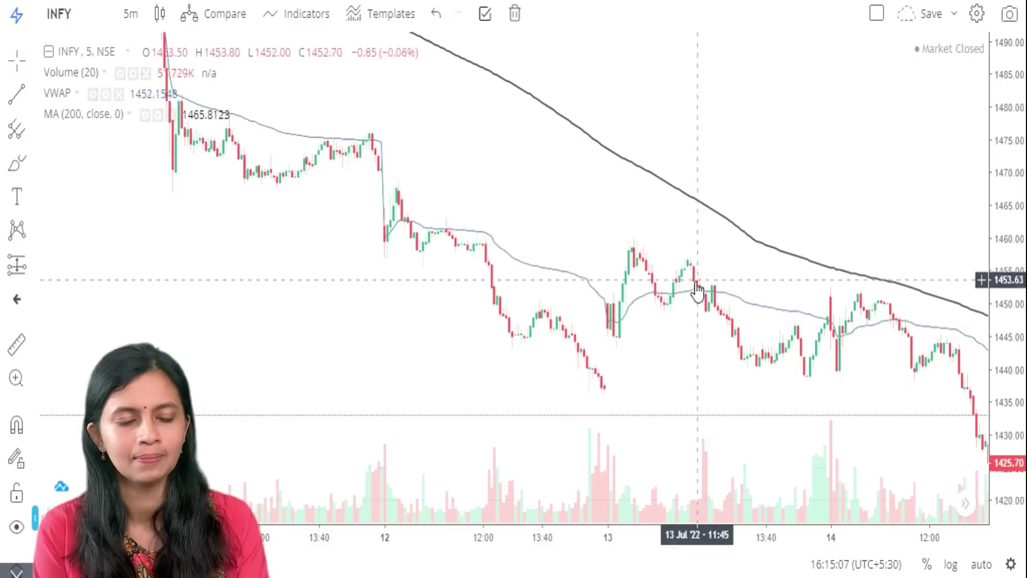
# Inspect the candles crossing the VWAP line below the 200-period moving average on 13 and 14 July
pyautogui.moveTo(1006, 134); pyautogui.dragTo(1002, 202)
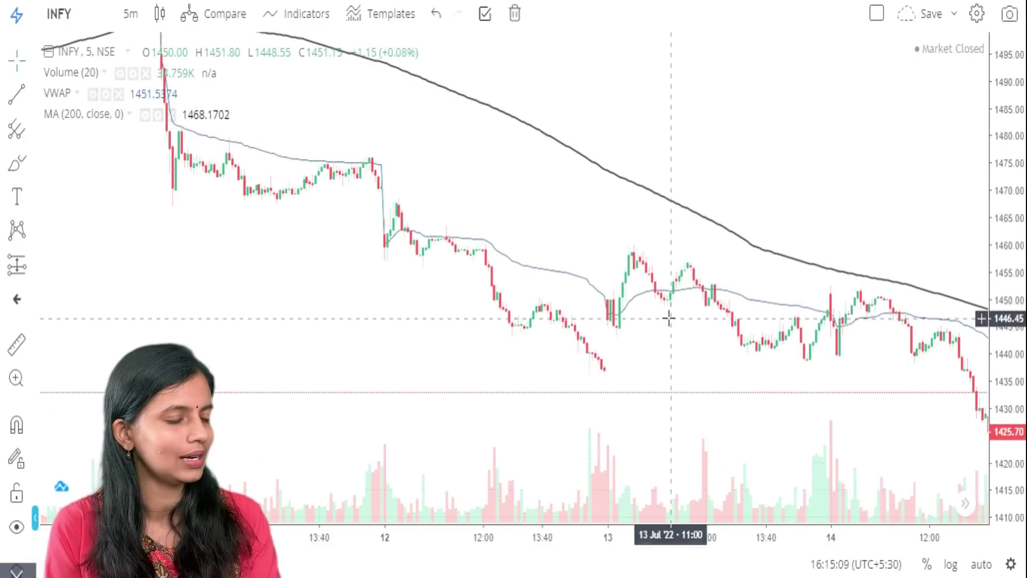
pyautogui.scroll(-1, 748, 337)
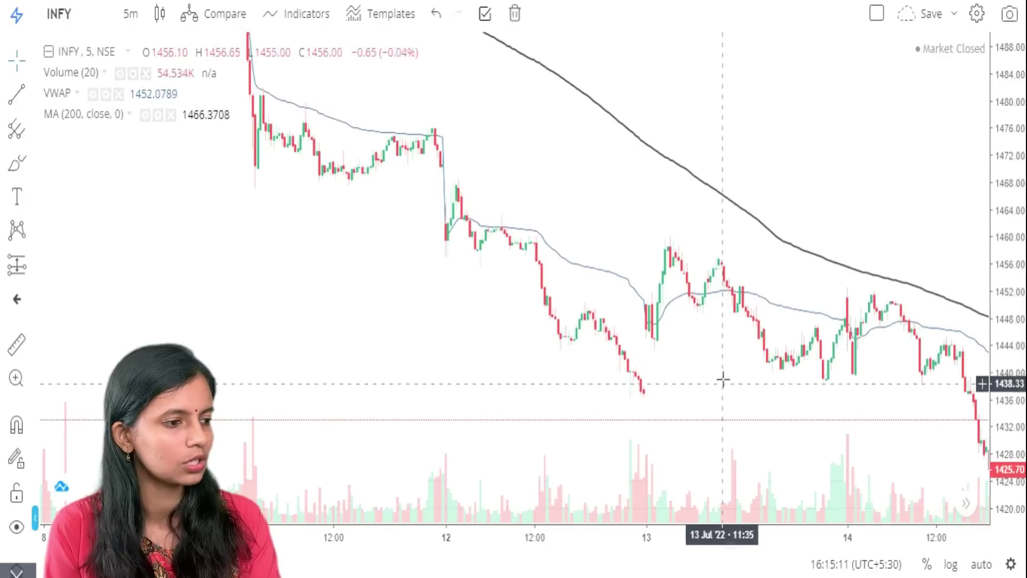
pyautogui.moveTo(724, 378); pyautogui.dragTo(723, 293)
pyautogui.moveTo(813, 360); pyautogui.dragTo(708, 351)
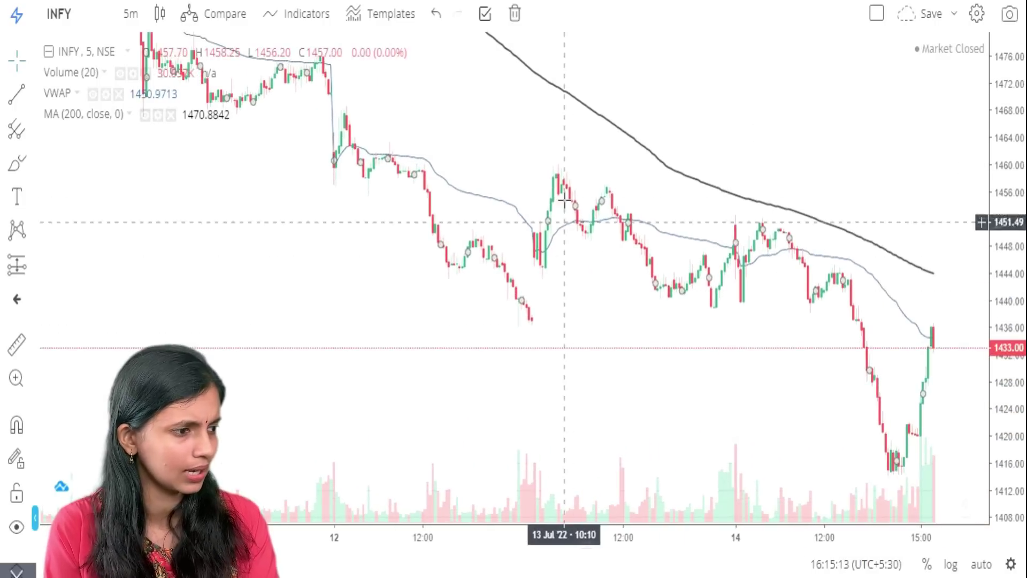
pyautogui.scroll(3, 787, 328)
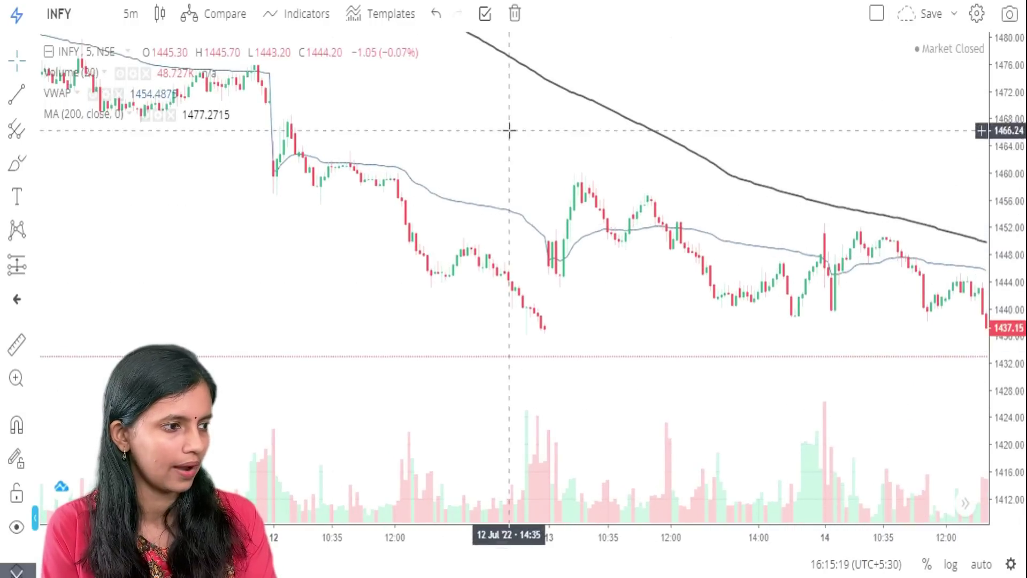
pyautogui.moveTo(841, 302); pyautogui.dragTo(706, 273)
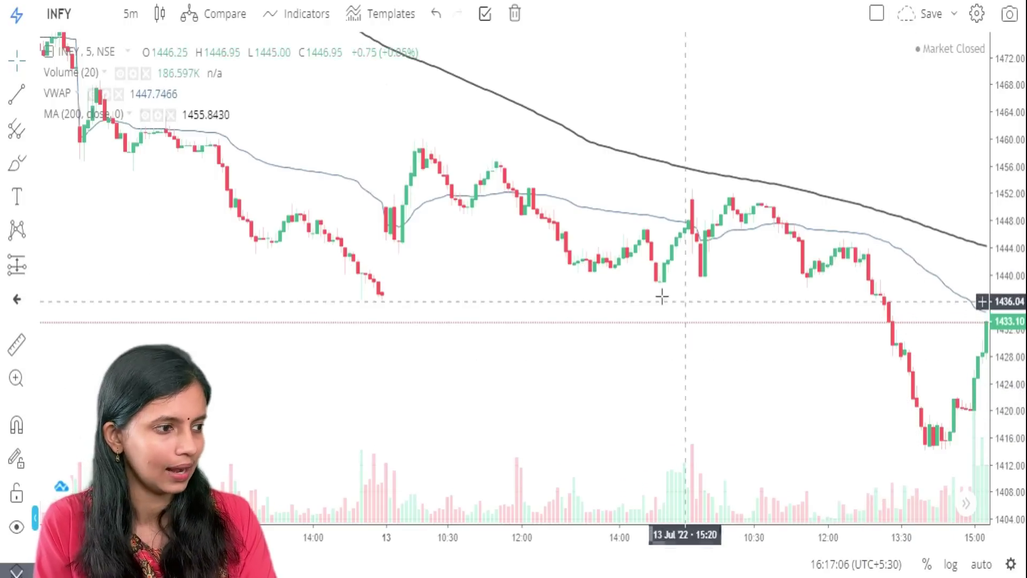
pyautogui.moveTo(661, 296); pyautogui.dragTo(767, 331)
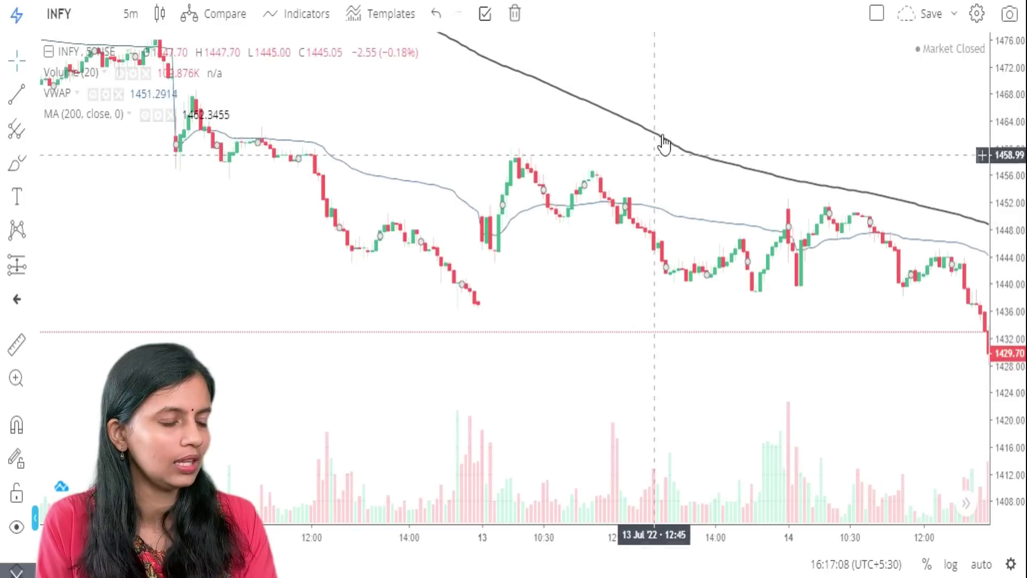
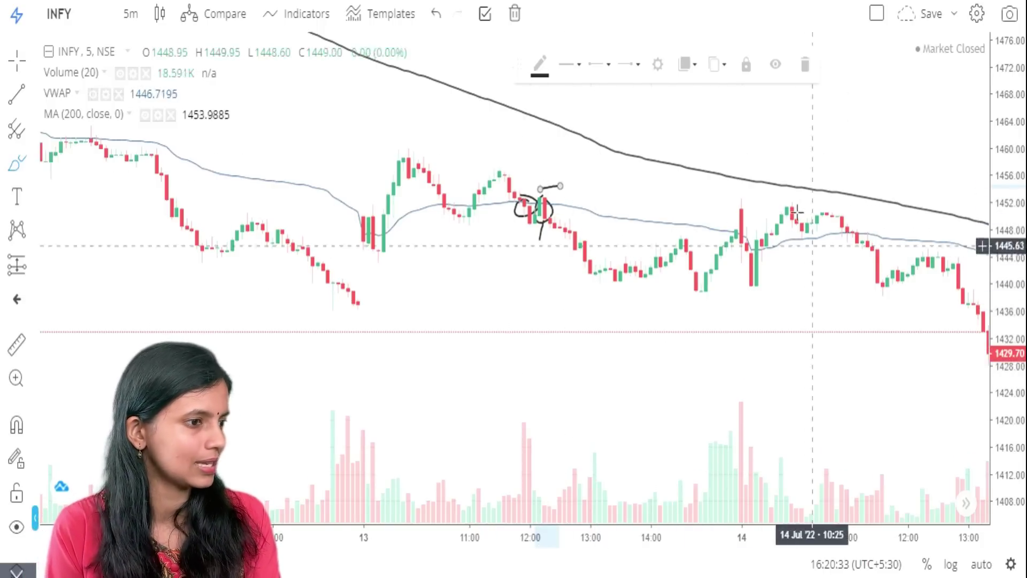
pyautogui.moveTo(521, 297); pyautogui.dragTo(628, 298)
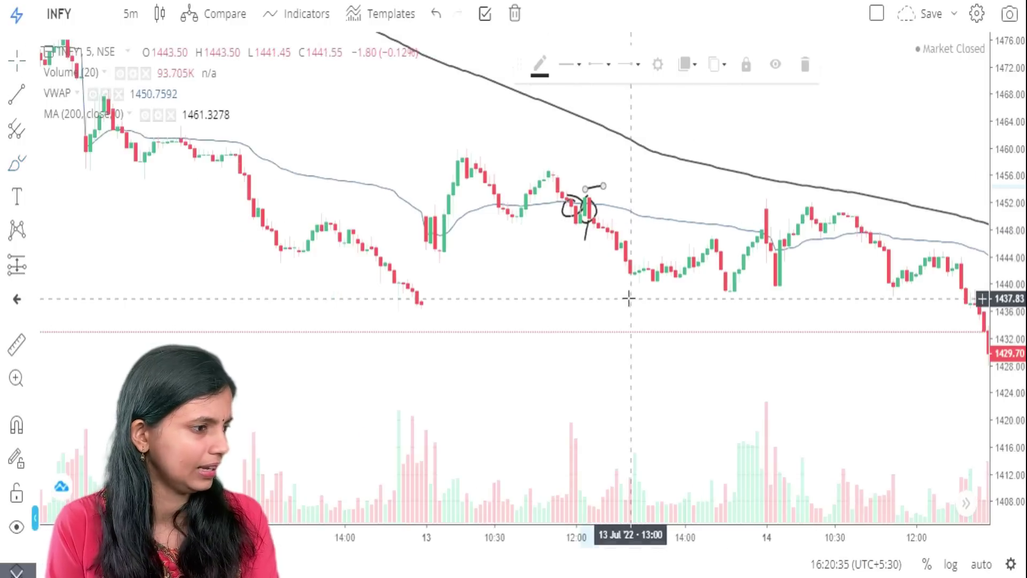
# Brush-mark the 12 July setup: circle the VWAP-crossing candle near 10:00, curve through the pullback, and mark above and below the candle near 11:00
pyautogui.moveTo(456, 353); pyautogui.dragTo(617, 353)
pyautogui.moveTo(390, 297); pyautogui.dragTo(575, 340)
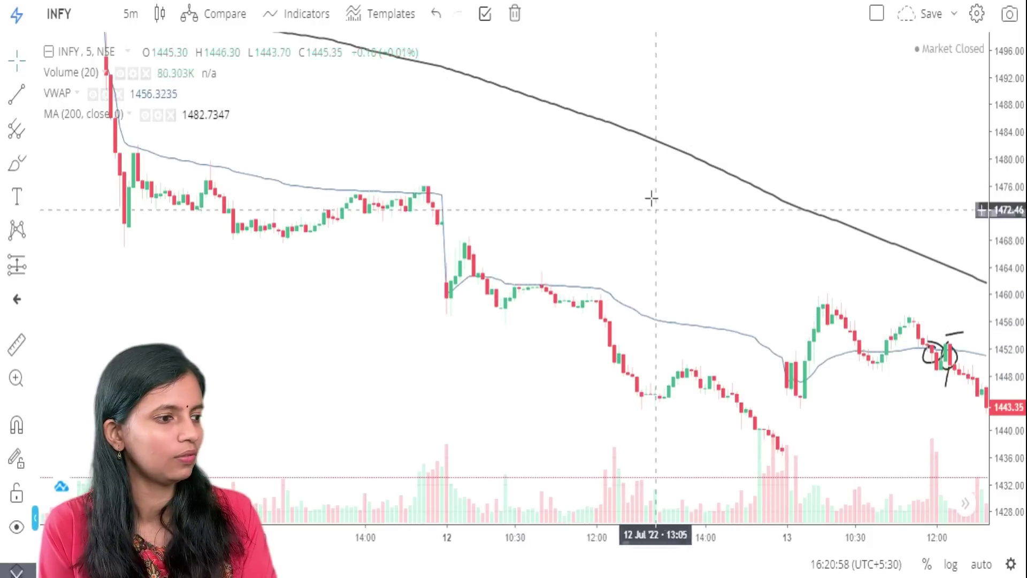
pyautogui.moveTo(829, 250); pyautogui.dragTo(802, 179)
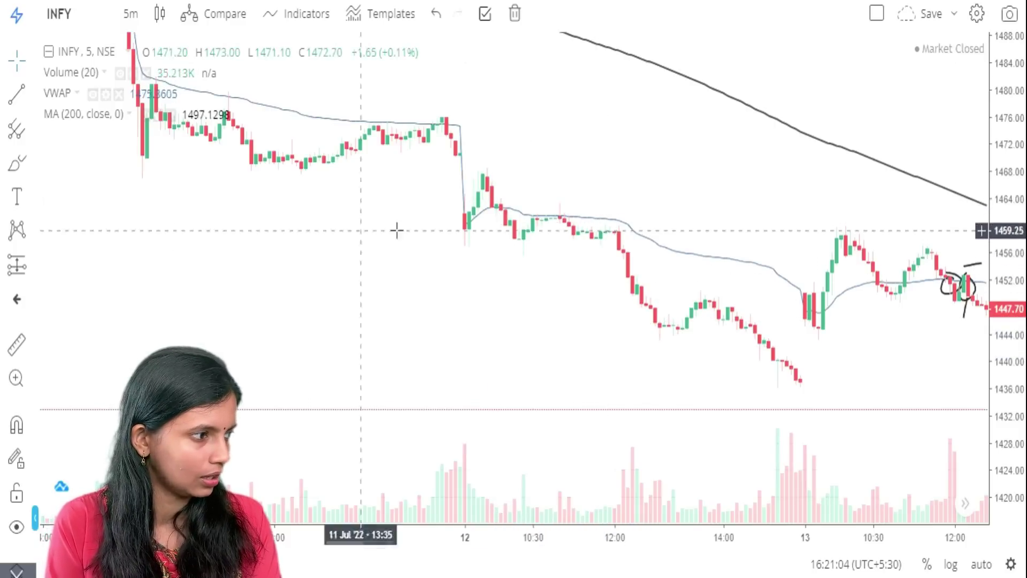
pyautogui.scroll(2, 509, 183)
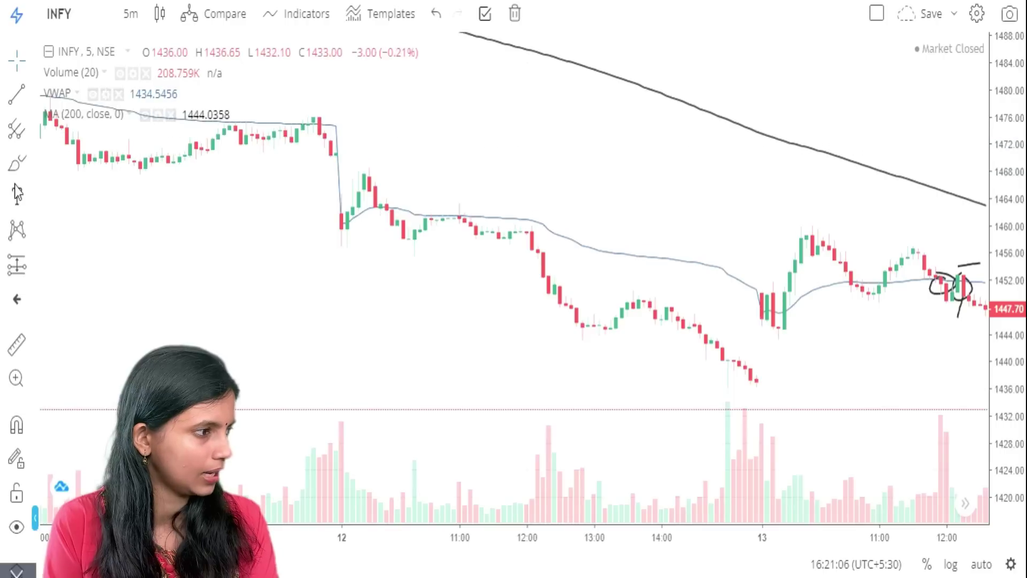
pyautogui.click(17, 164)
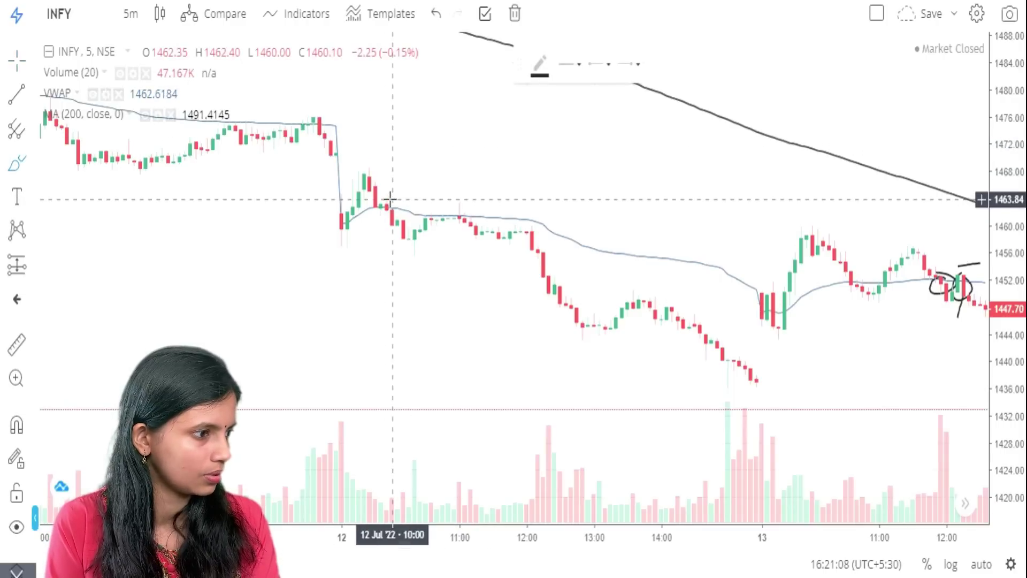
pyautogui.moveTo(388, 201)
pyautogui.mouseDown()
pyautogui.moveTo(383, 222)
pyautogui.moveTo(389, 203)
pyautogui.moveTo(405, 238)
pyautogui.moveTo(426, 248)
pyautogui.moveTo(444, 220)
pyautogui.mouseUp()
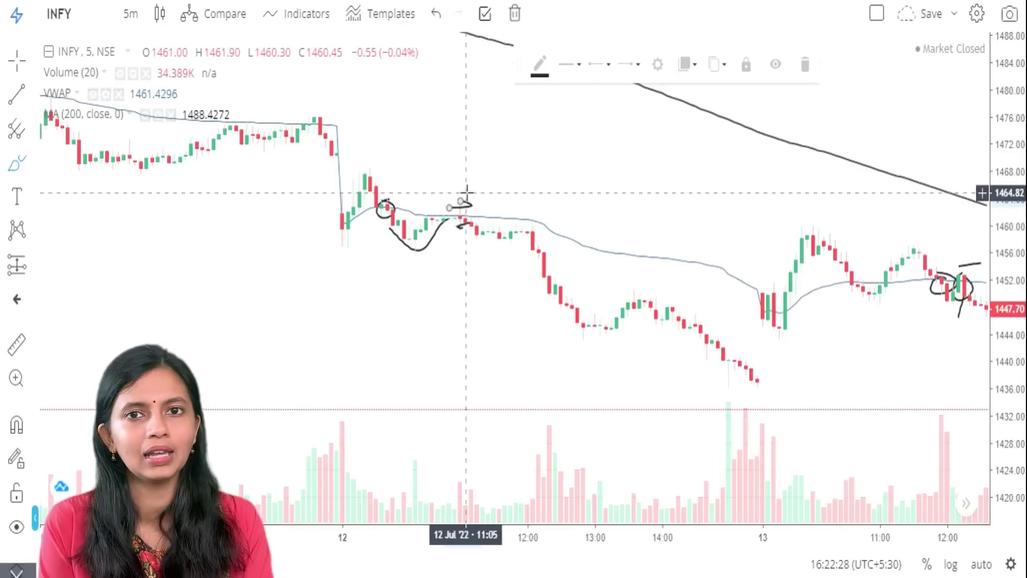
# Review INFY's price against the VWAP line and 200-period moving average in the sessions from 11 July back to 4 July
pyautogui.scroll(-1, 475, 286)
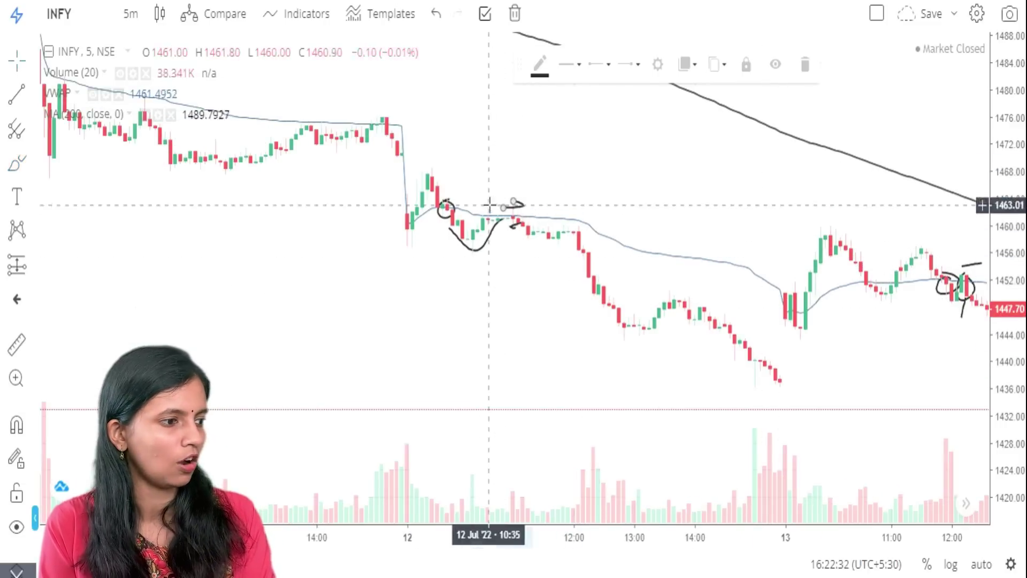
pyautogui.moveTo(300, 239); pyautogui.dragTo(695, 298)
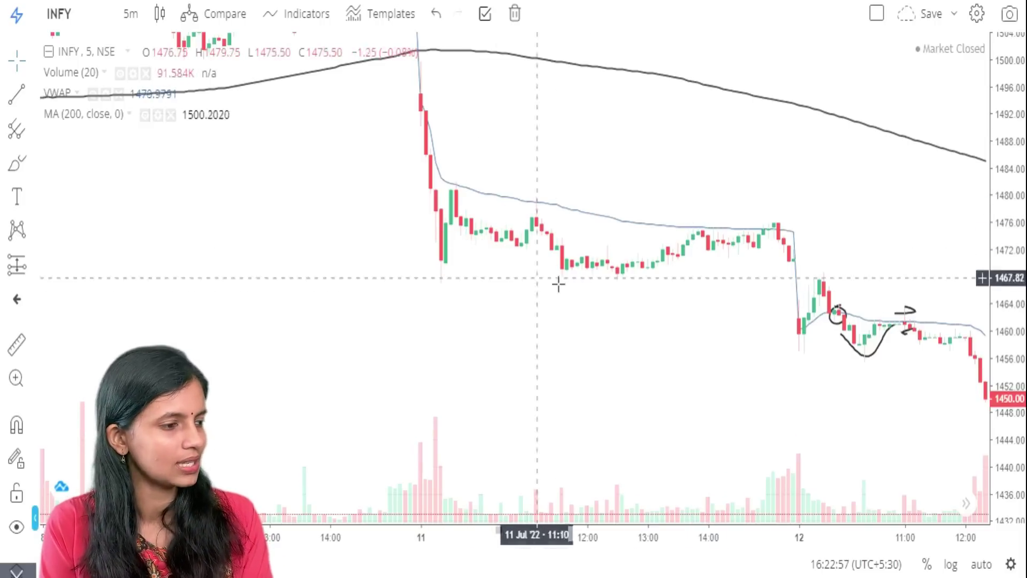
pyautogui.moveTo(271, 209); pyautogui.dragTo(508, 231)
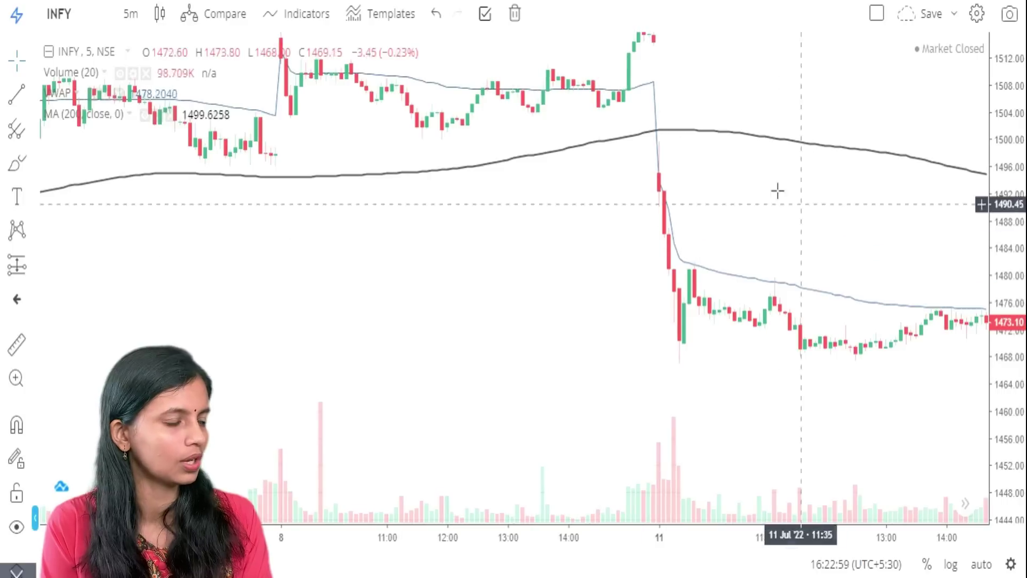
pyautogui.moveTo(370, 251); pyautogui.dragTo(548, 249)
pyautogui.moveTo(395, 278); pyautogui.dragTo(640, 294)
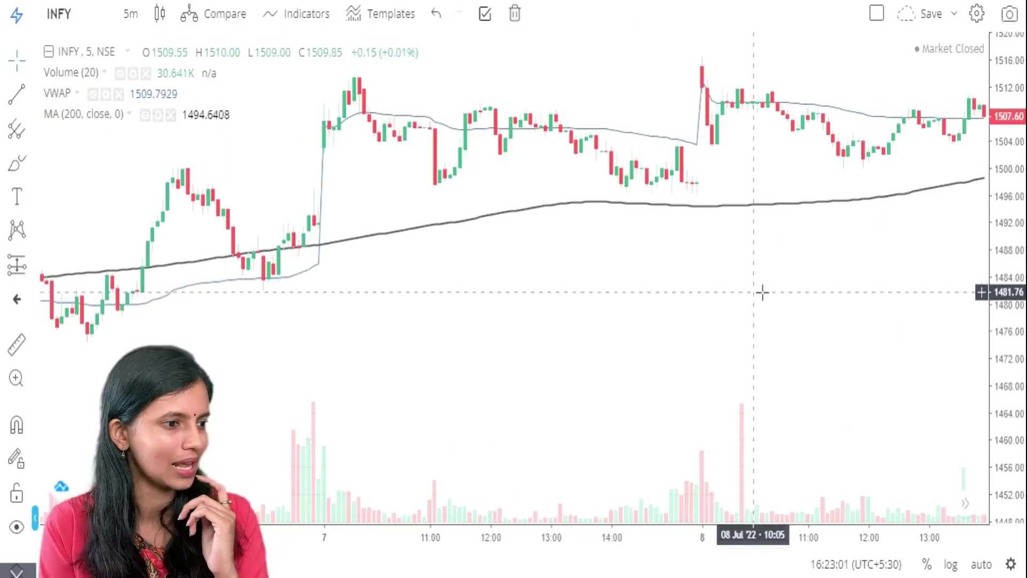
pyautogui.moveTo(762, 292); pyautogui.dragTo(724, 291)
pyautogui.moveTo(798, 310); pyautogui.dragTo(475, 257)
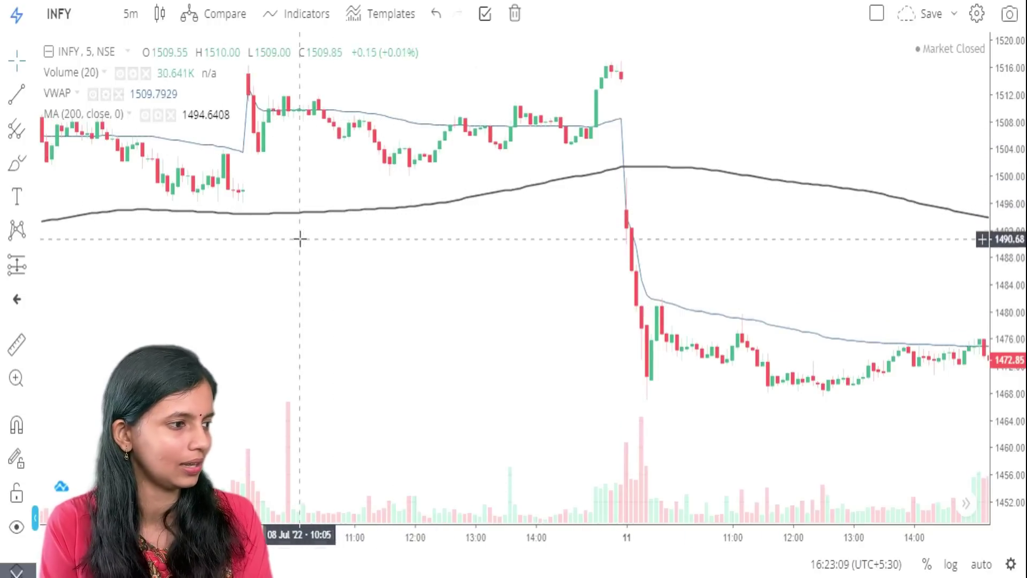
pyautogui.moveTo(300, 239); pyautogui.dragTo(582, 307)
pyautogui.moveTo(401, 328); pyautogui.dragTo(596, 365)
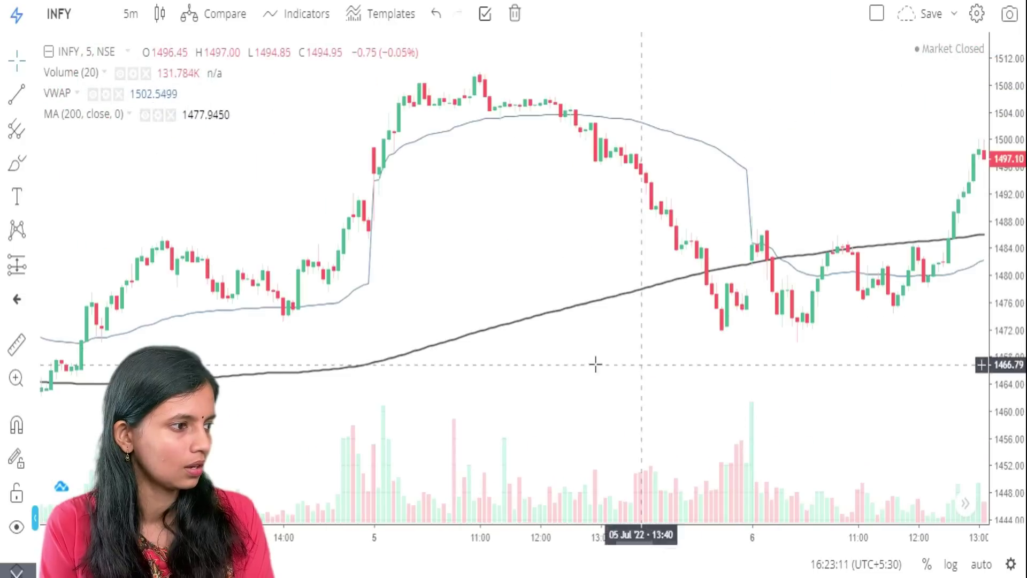
pyautogui.moveTo(424, 367); pyautogui.dragTo(749, 309)
pyautogui.moveTo(458, 326); pyautogui.dragTo(344, 332)
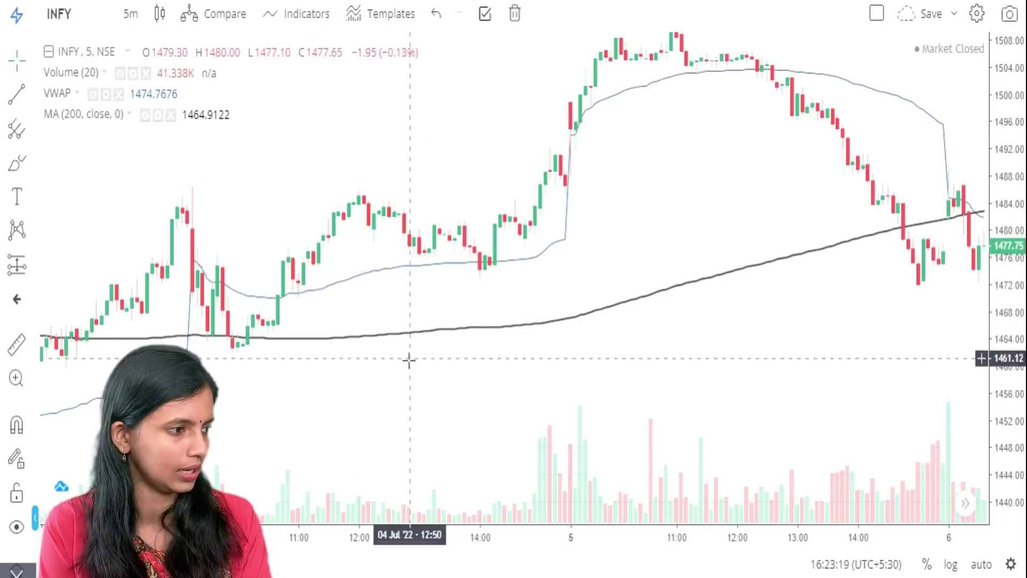
# Circle the green candle just above the VWAP line at about 11:00 on 4 July with the Brush
pyautogui.moveTo(409, 360); pyautogui.dragTo(729, 330)
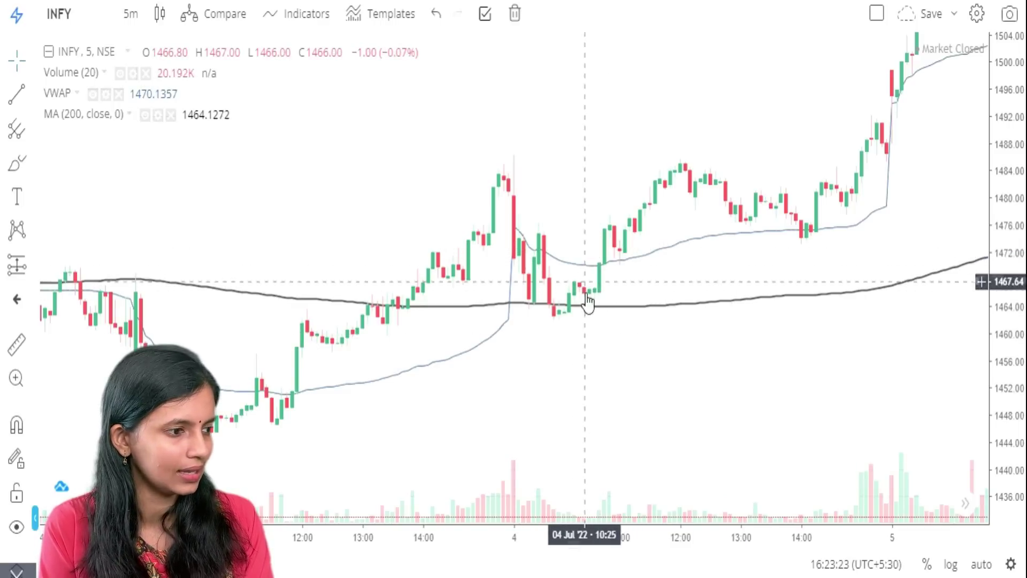
pyautogui.scroll(2, 645, 287)
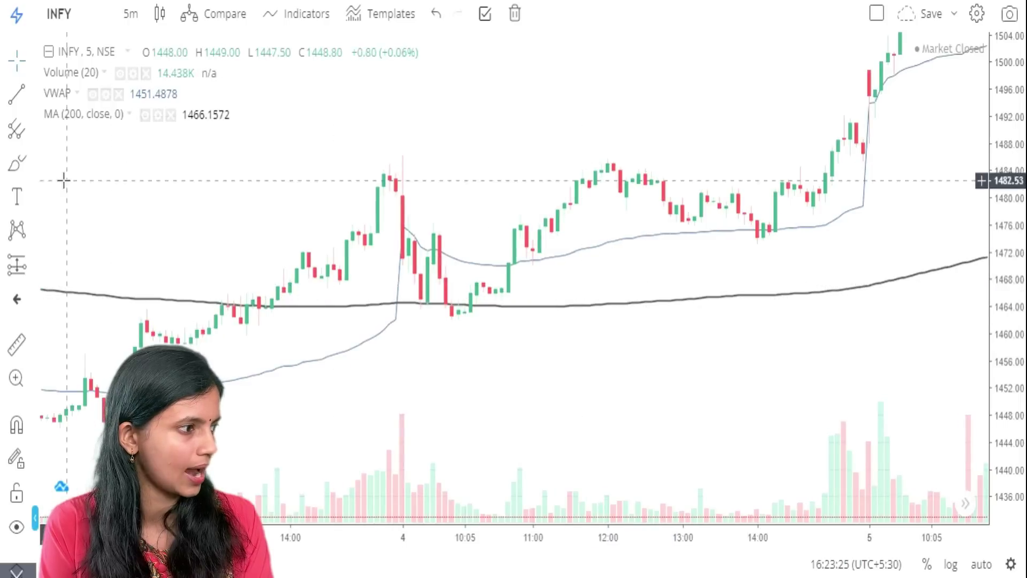
pyautogui.click(17, 163)
pyautogui.moveTo(537, 222)
pyautogui.mouseDown()
pyautogui.moveTo(548, 260)
pyautogui.moveTo(539, 227)
pyautogui.mouseUp()
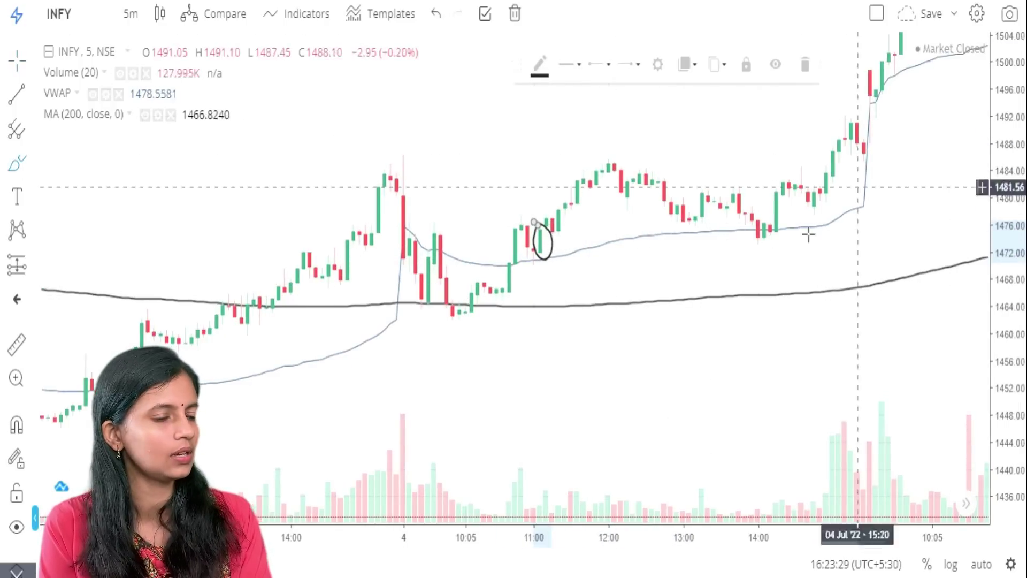